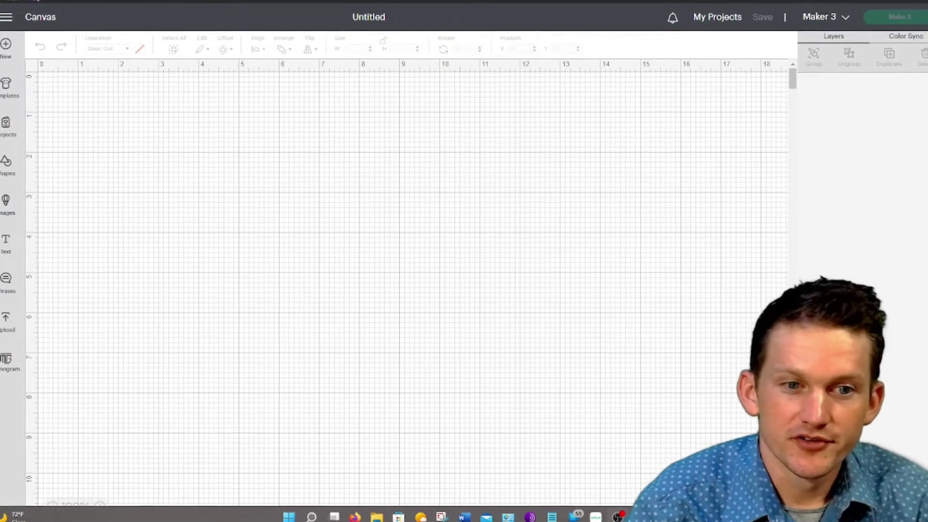
Show the image Upload page listing recent birthday and logo uploads.
left_click(6, 323)
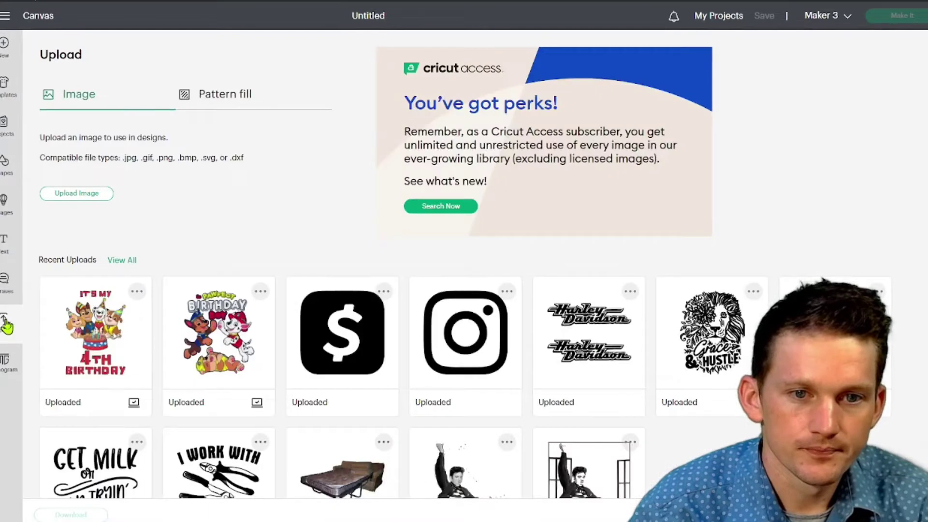
left_click(209, 342)
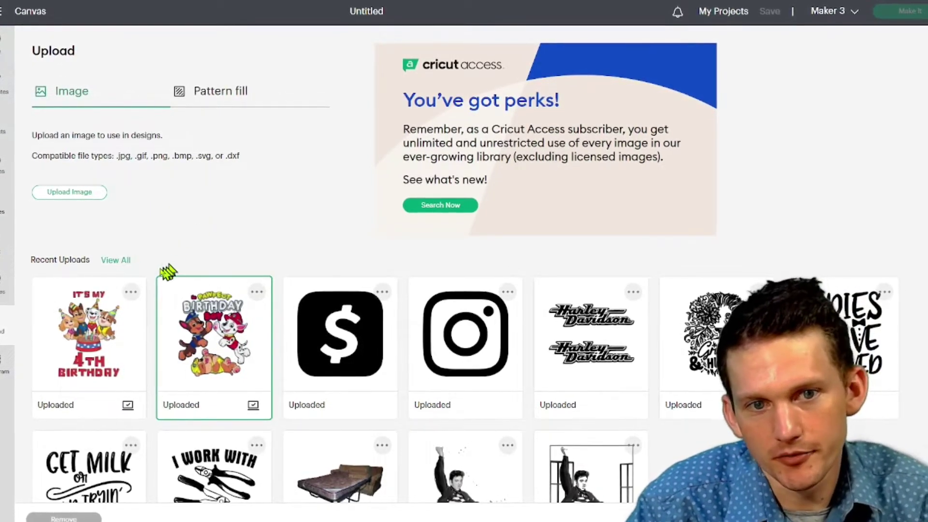
left_click(68, 193)
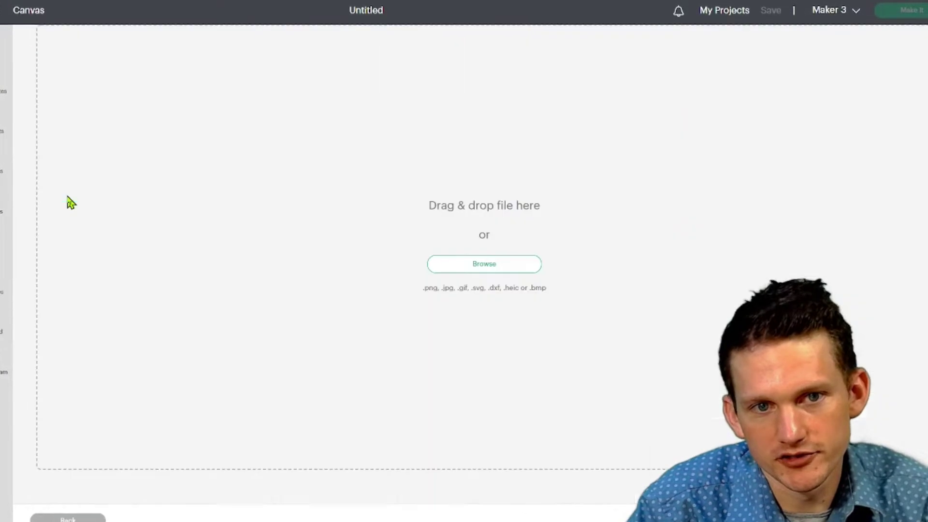
left_click(440, 267)
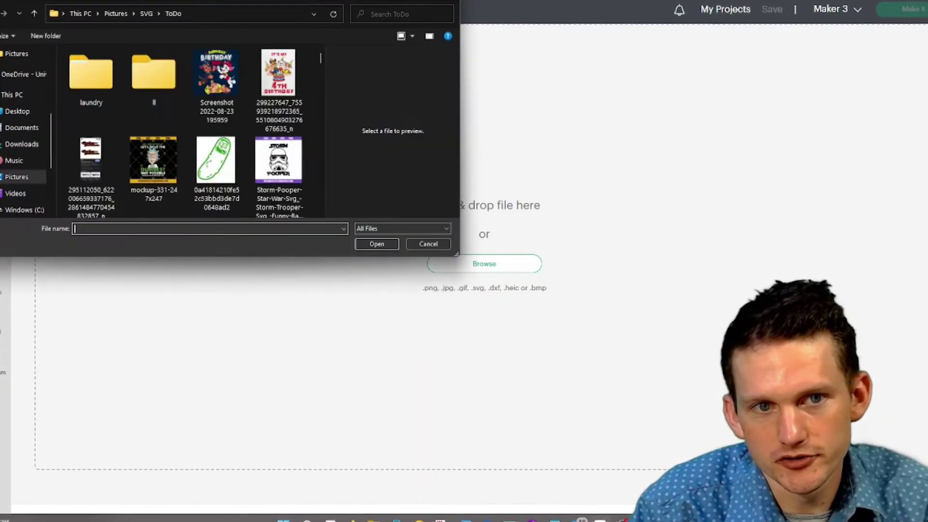
left_click(232, 92)
left_click(369, 245)
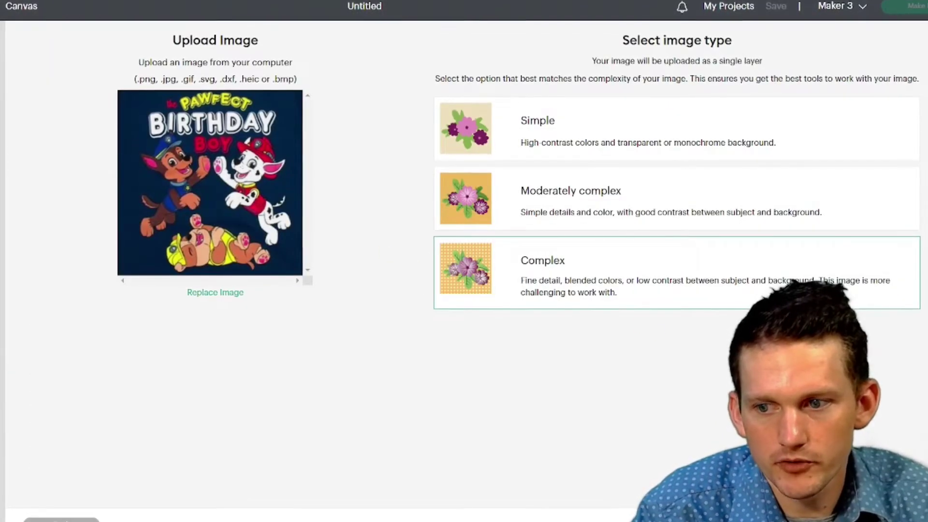
left_click(890, 512)
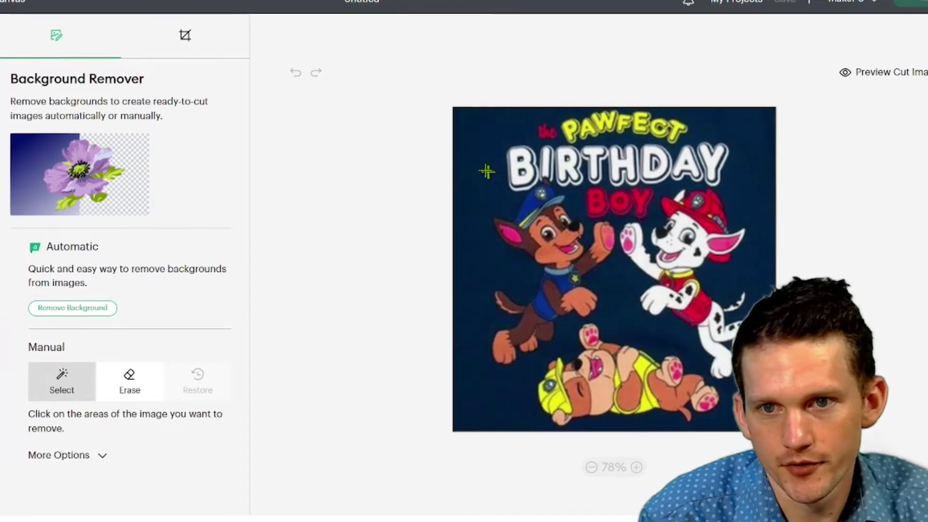
Select and remove the navy background around the Paw Patrol characters and title.
left_click(489, 269)
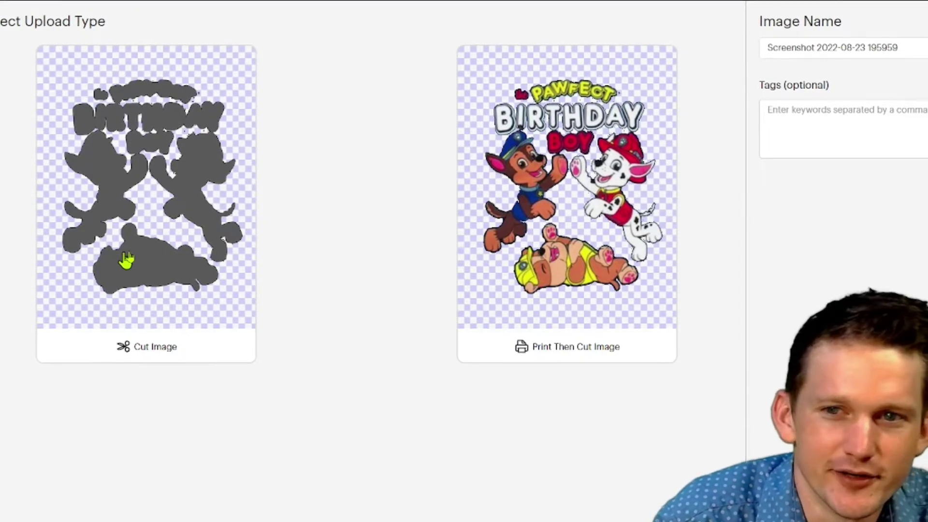
Save it as Print Then Cut and add it with the 4th Birthday image.
left_click(574, 217)
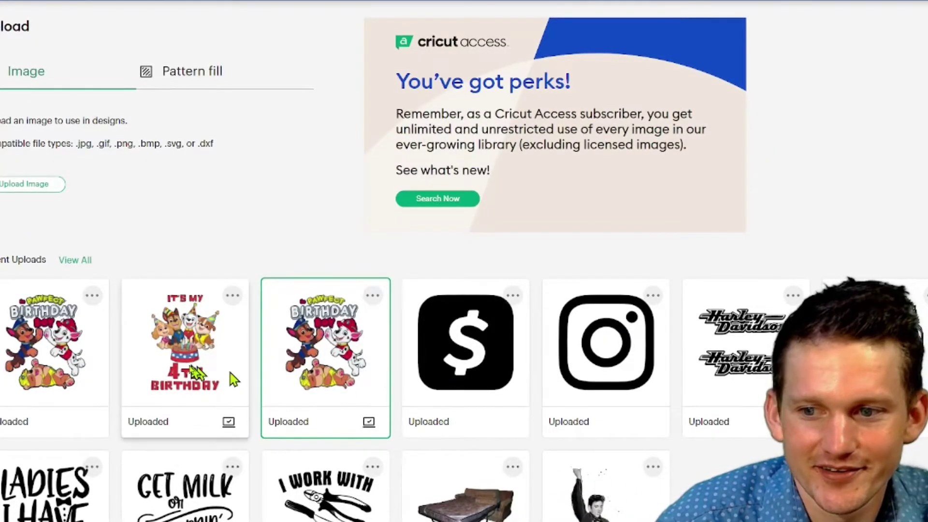
left_click(239, 324)
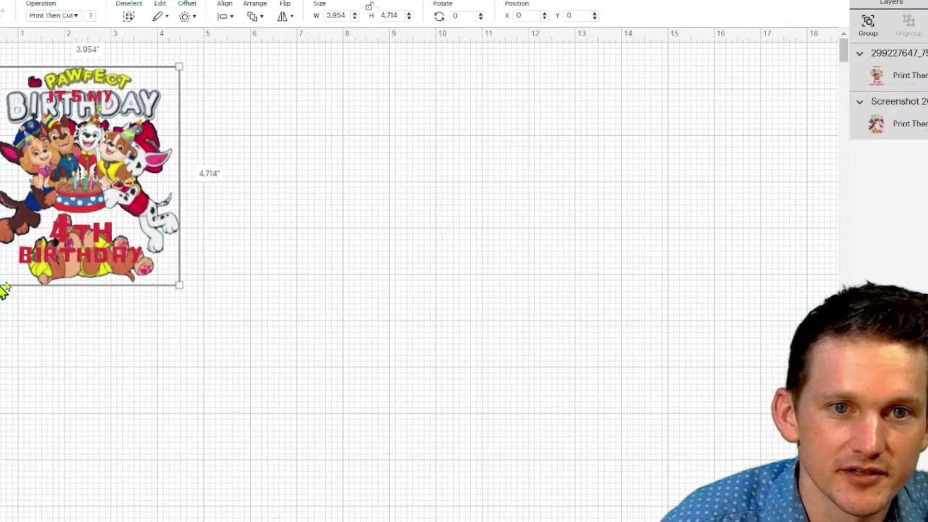
Separate the Pawfect Birthday Boy and 4th Birthday images side by side on the canvas.
left_click_drag(104, 185, 17, 179)
left_click(556, 241)
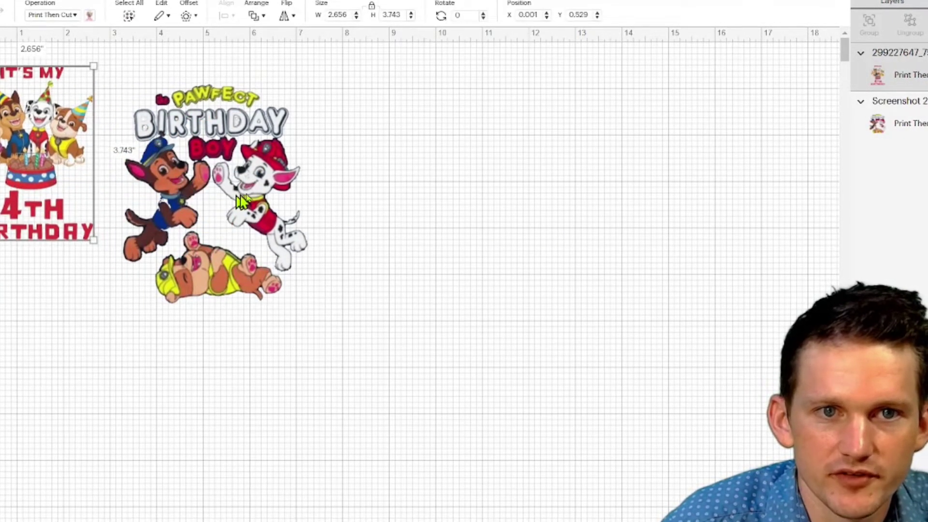
left_click_drag(263, 187, 316, 160)
left_click_drag(18, 153, 65, 165)
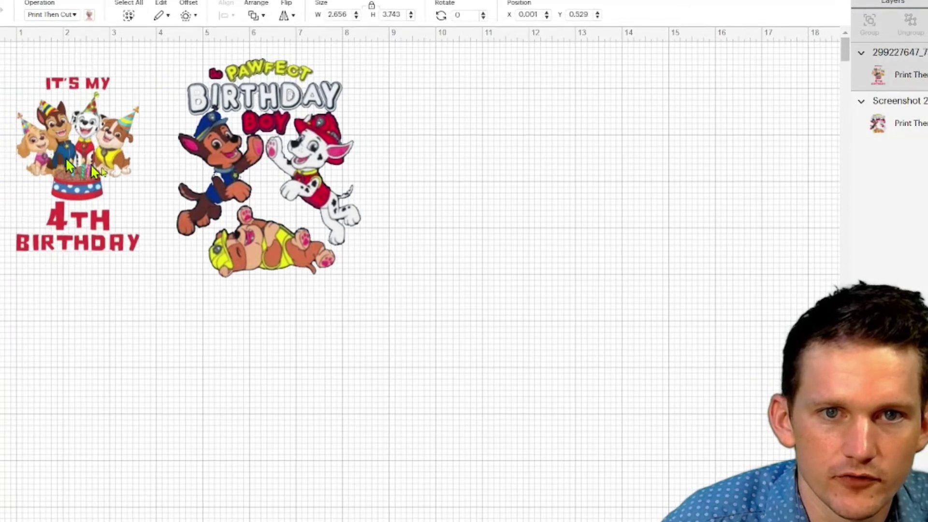
left_click_drag(271, 198, 329, 198)
left_click_drag(130, 179, 152, 192)
Enlarge the 4th Birthday image to 3.656 × 5.151 in and realign both images.
left_click_drag(163, 265, 209, 302)
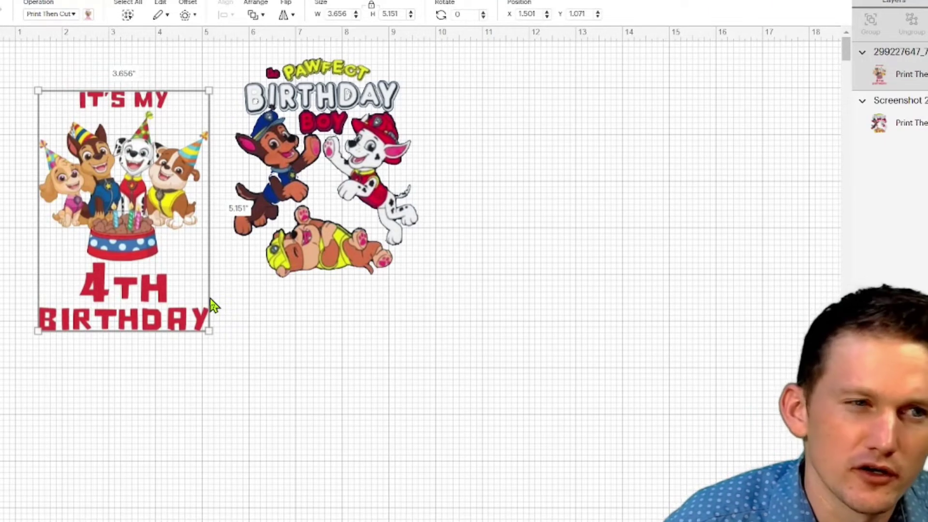
left_click_drag(180, 294, 130, 241)
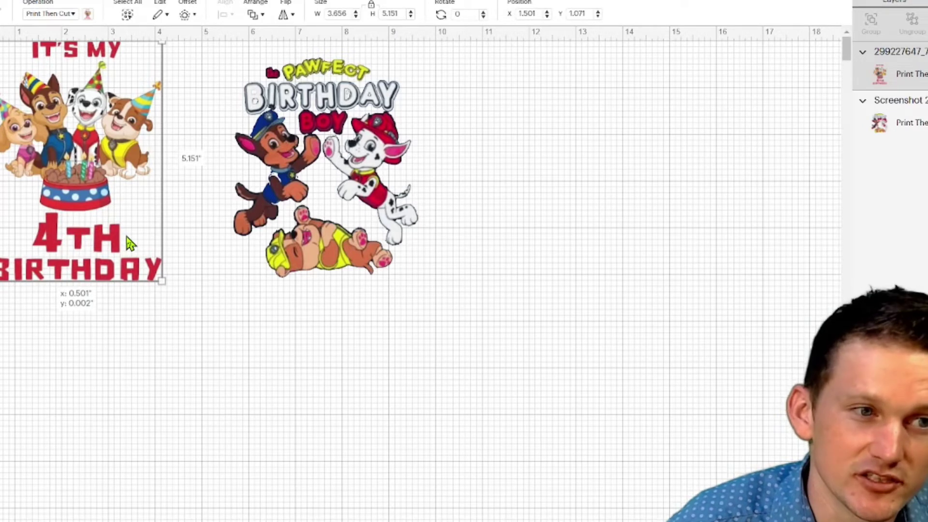
left_click_drag(127, 238, 133, 266)
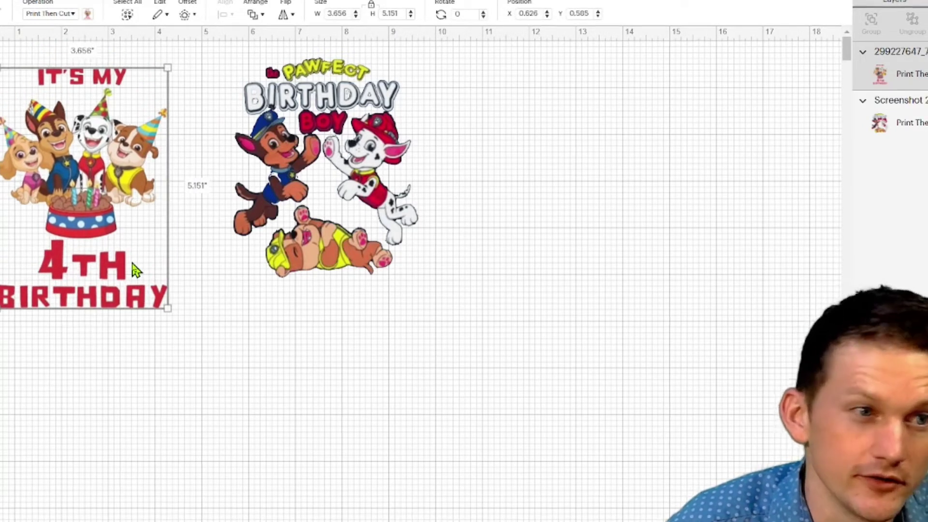
left_click_drag(321, 208, 338, 231)
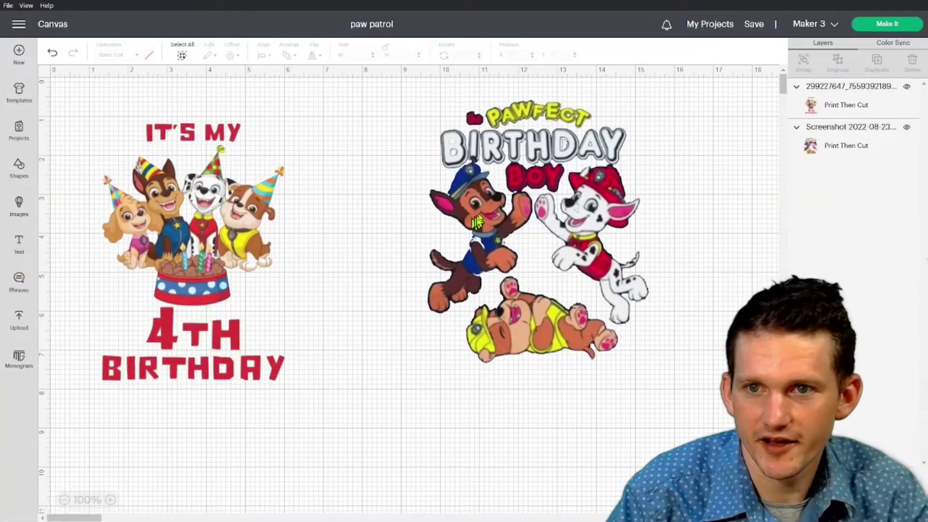
Mirror both the Pawfect Birthday Boy and 4th Birthday mats, then proceed to Make.
left_click(872, 25)
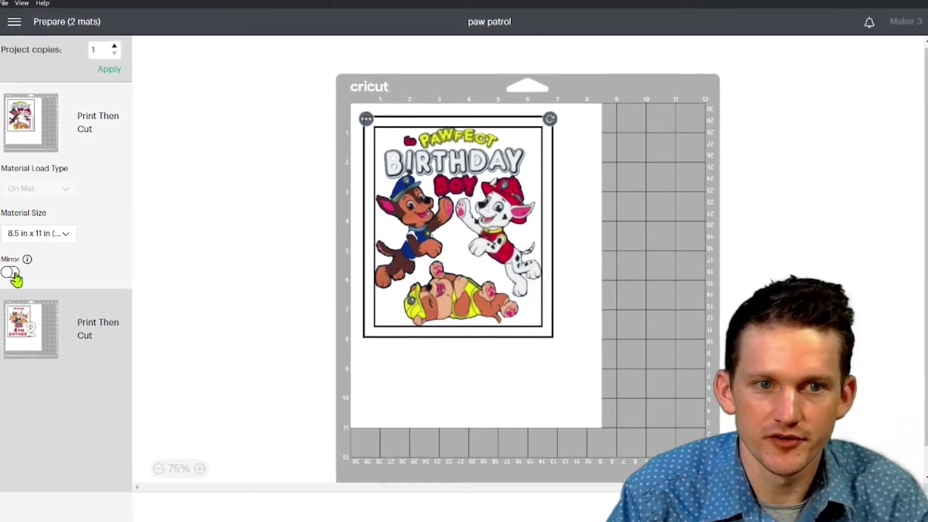
left_click(14, 276)
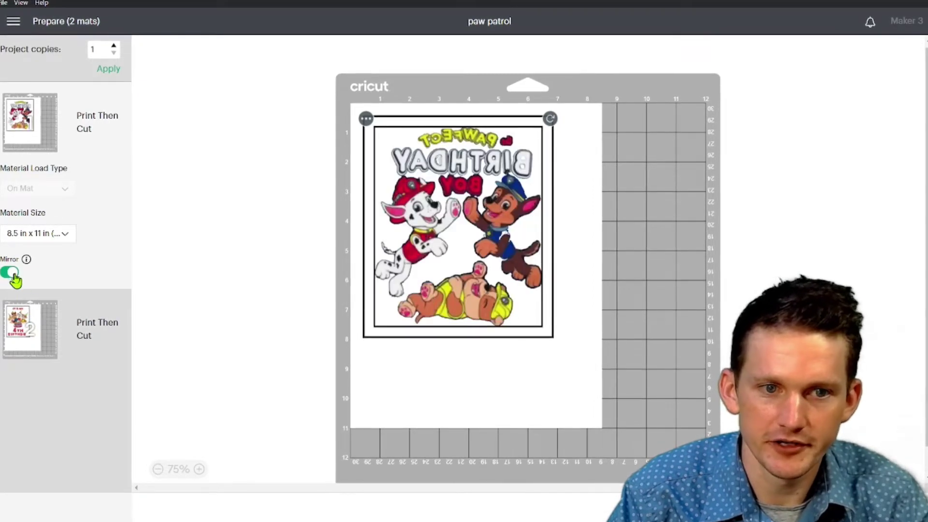
left_click(22, 311)
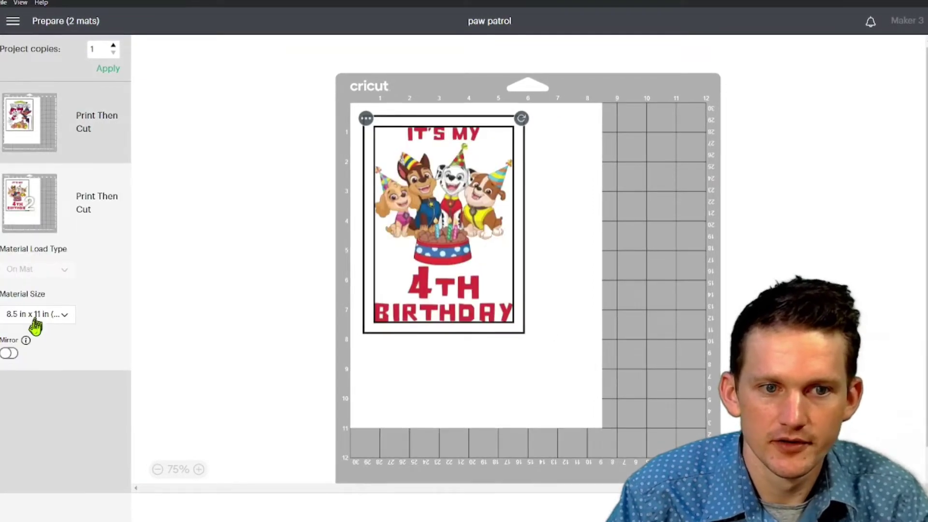
left_click(9, 354)
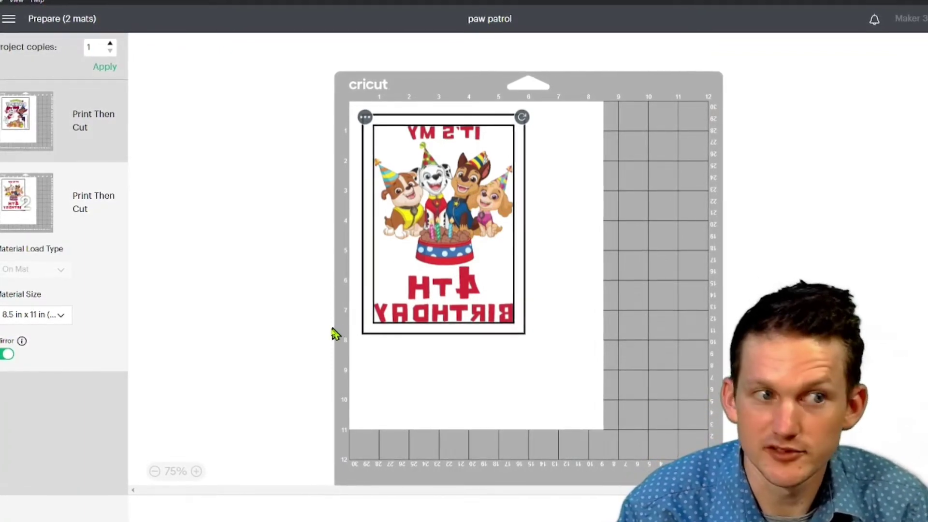
left_click(47, 122)
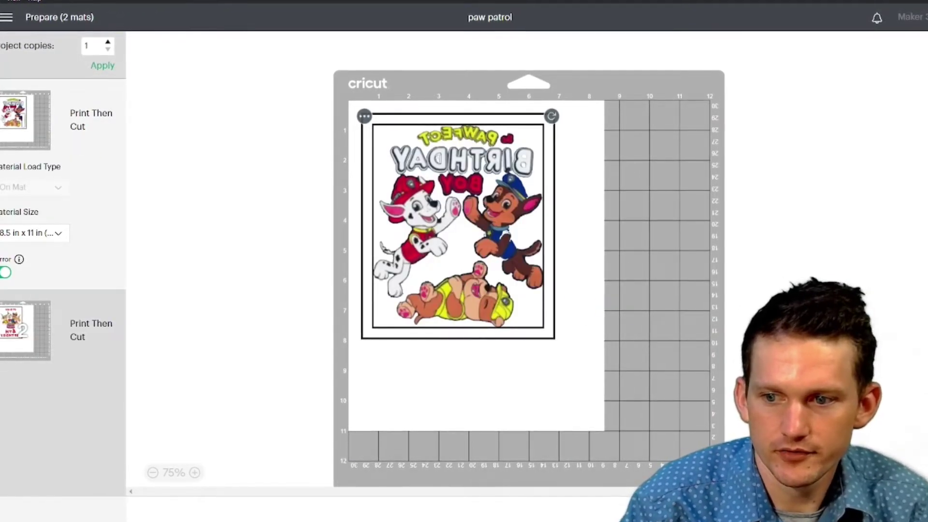
left_click(889, 505)
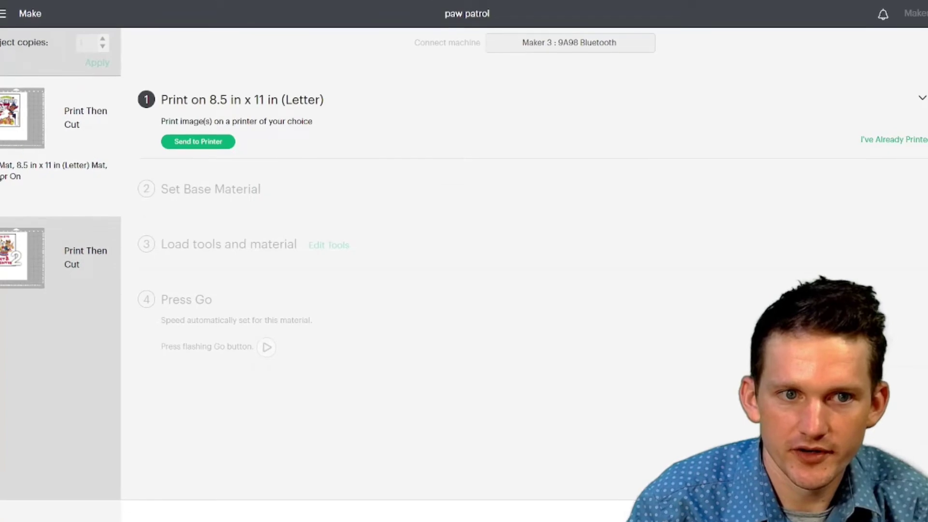
left_click(29, 193)
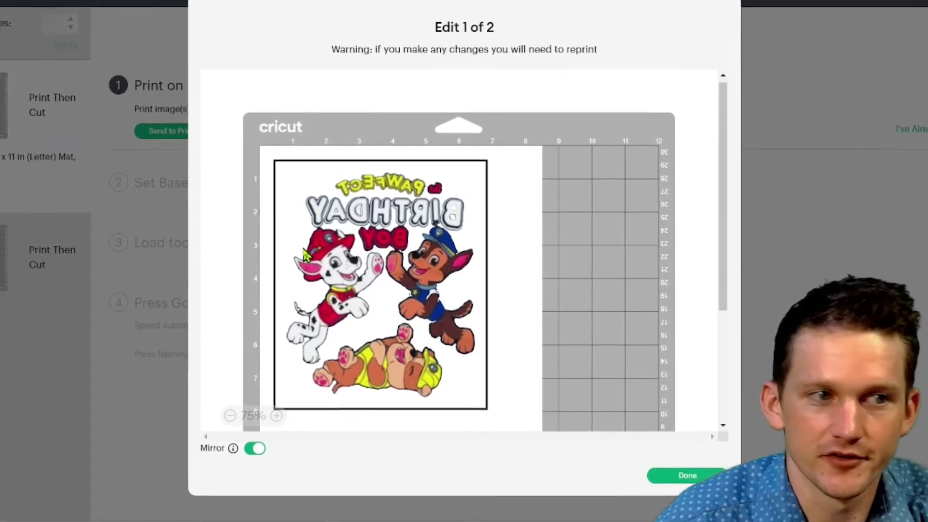
left_click(687, 475)
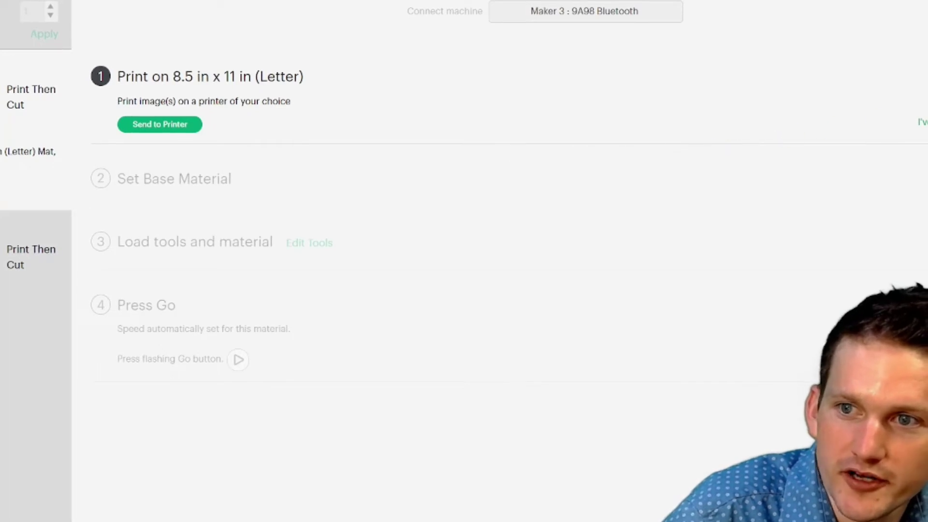
left_click(922, 122)
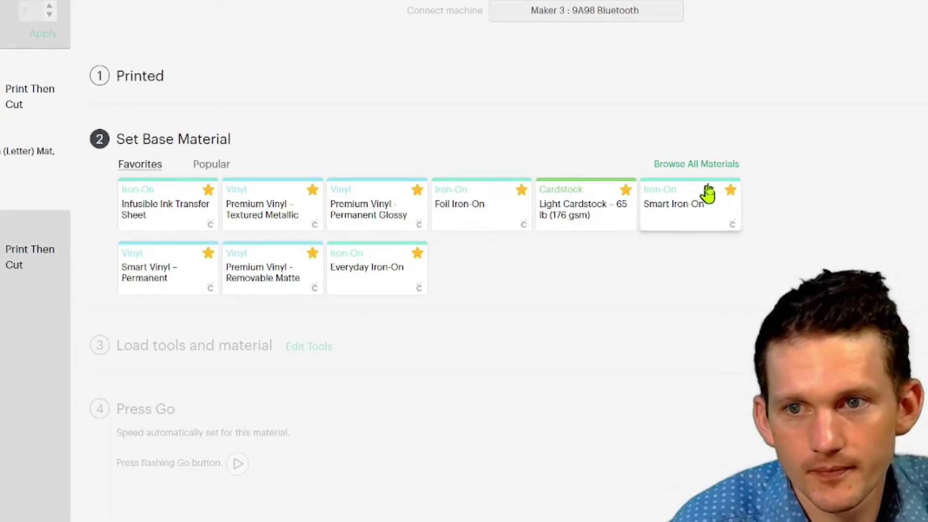
Browse all compatible materials and list them by category.
left_click(720, 166)
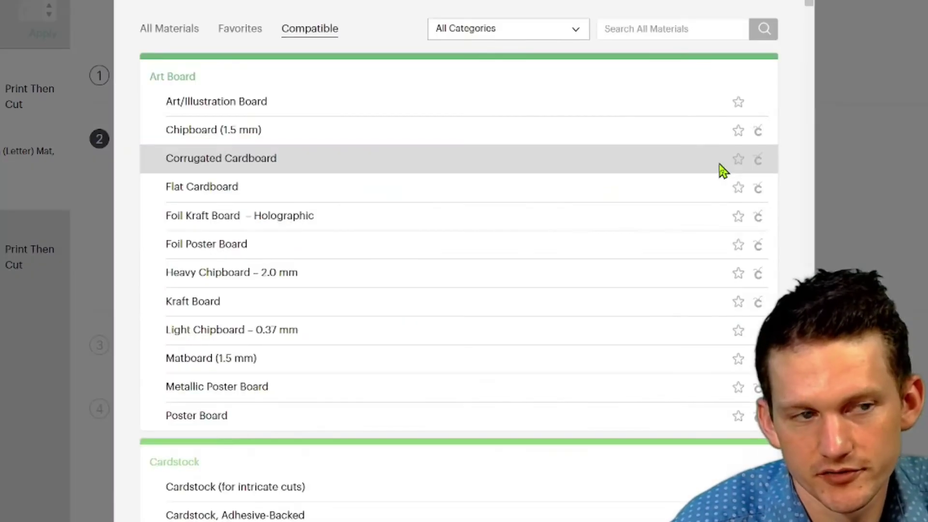
left_click(581, 35)
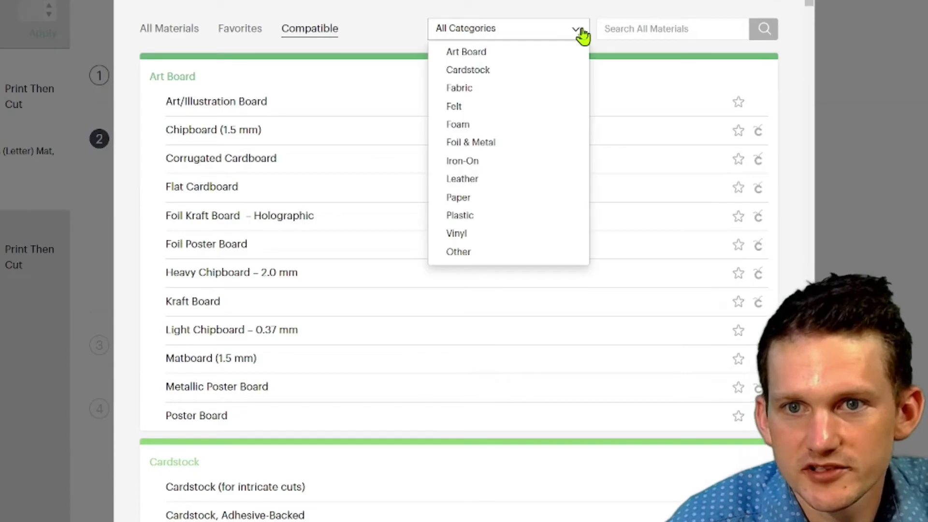